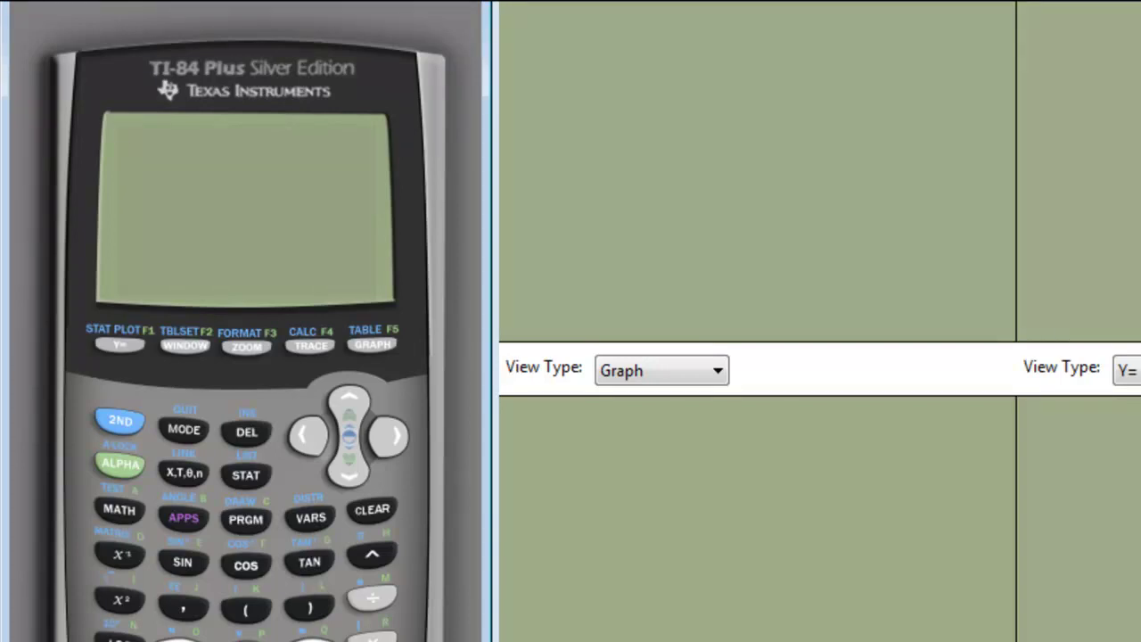
# - Enter Y1 = -3X²-4X+2 in the Y= function editor
pyautogui.click(121, 357)
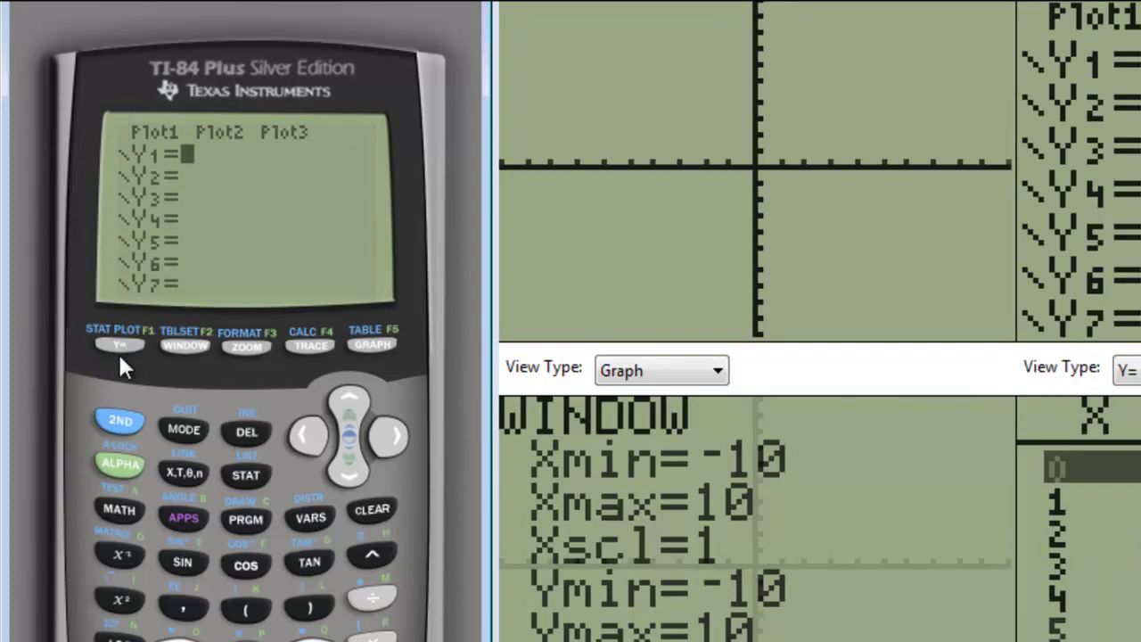
pyautogui.write('-3')
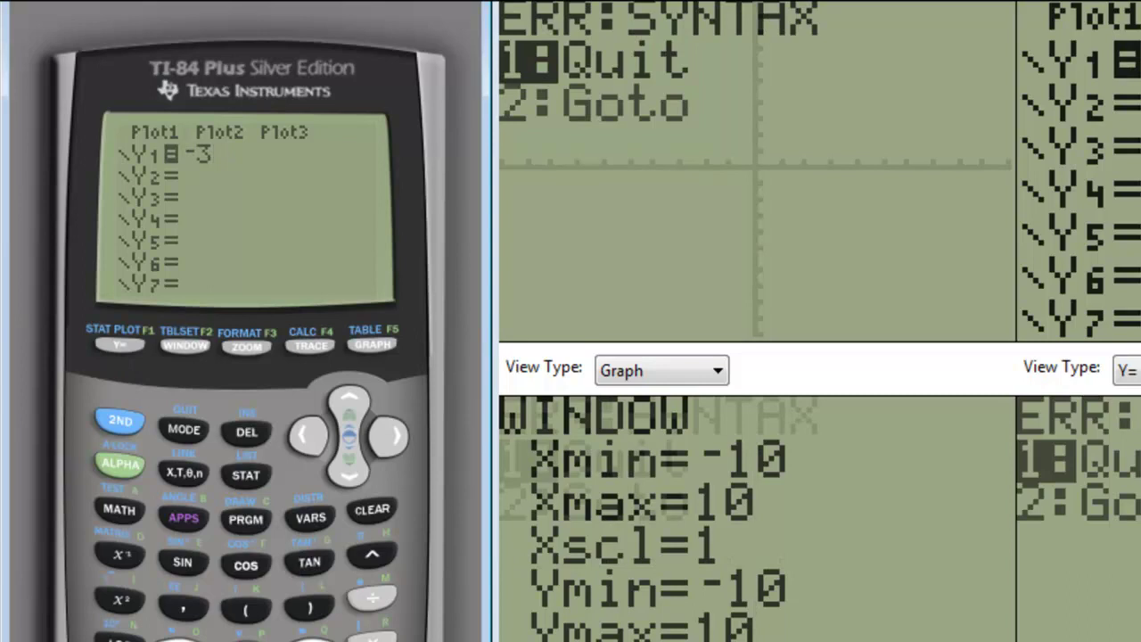
pyautogui.click(183, 472)
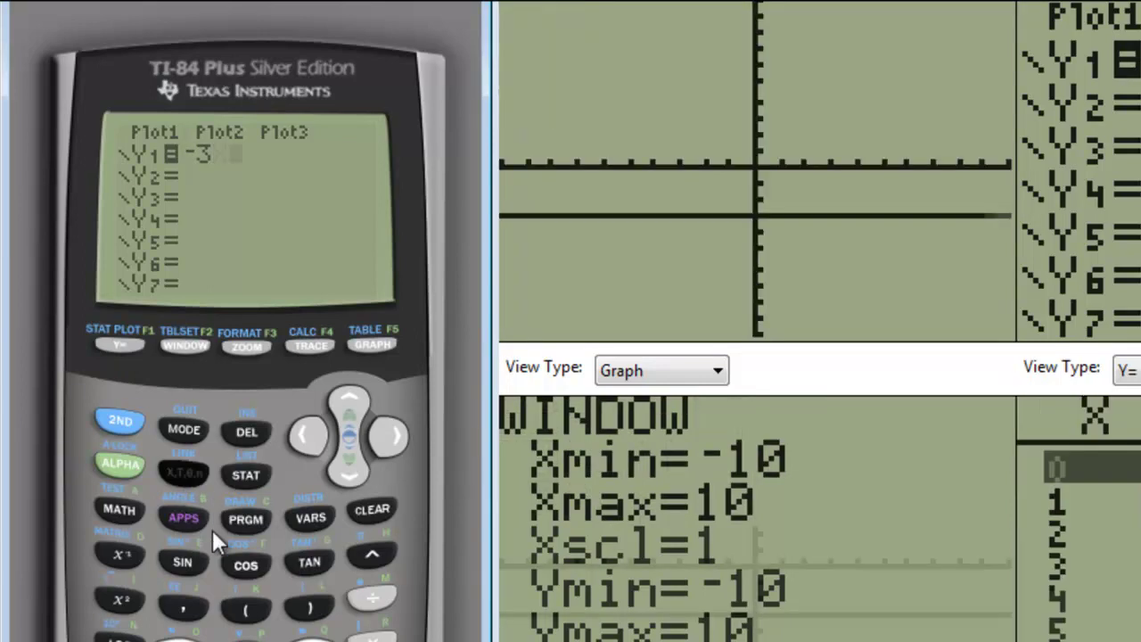
pyautogui.click(121, 603)
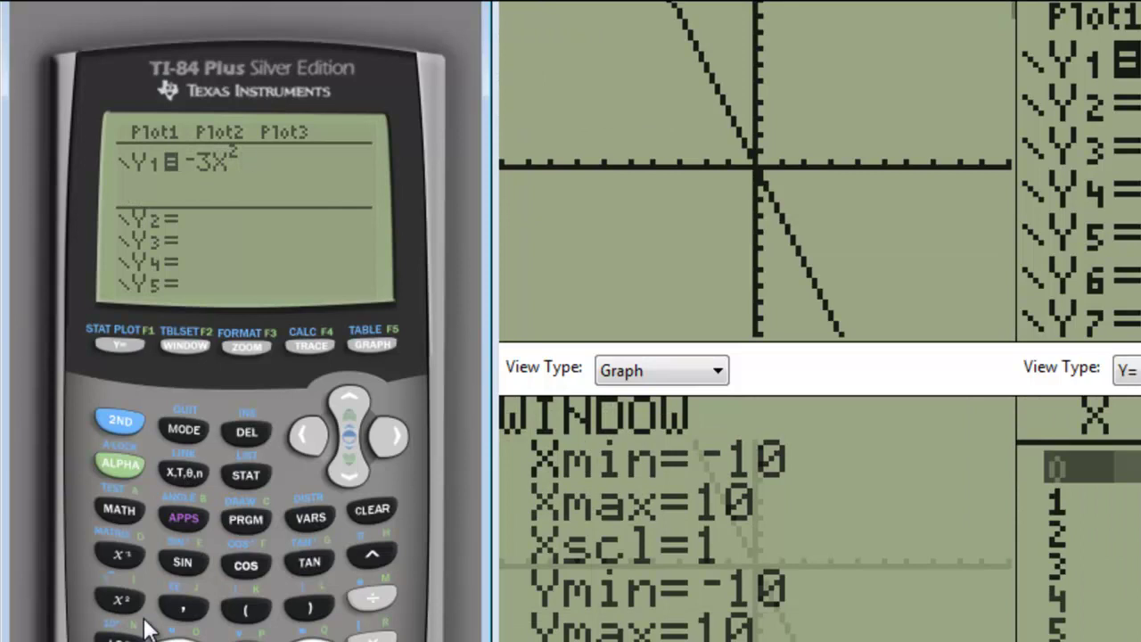
pyautogui.write('-4')
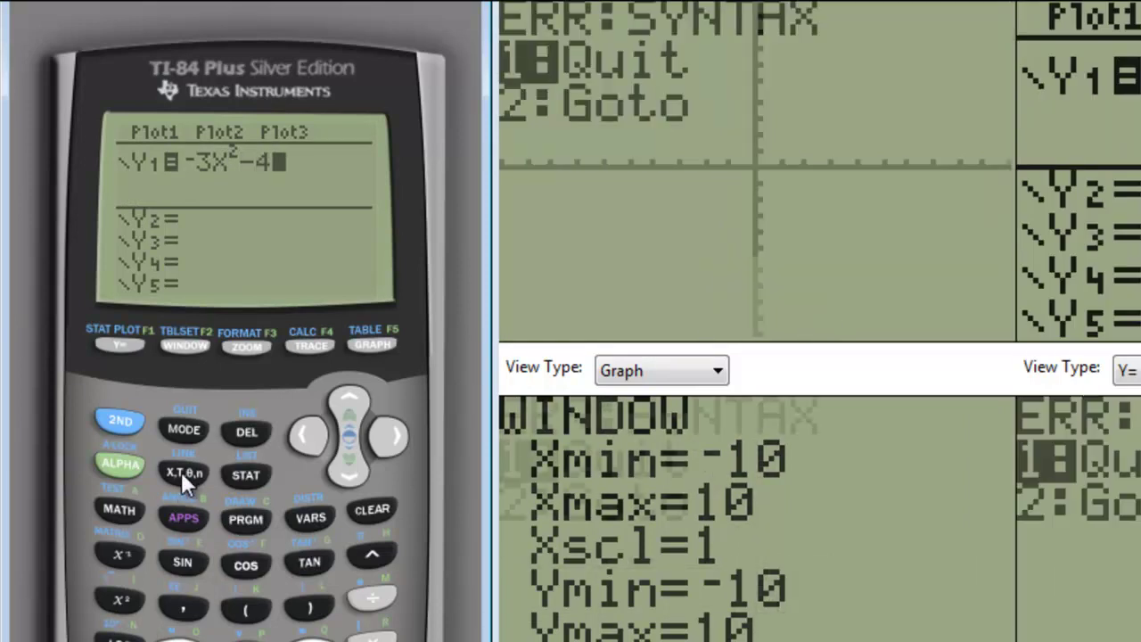
pyautogui.click(194, 479)
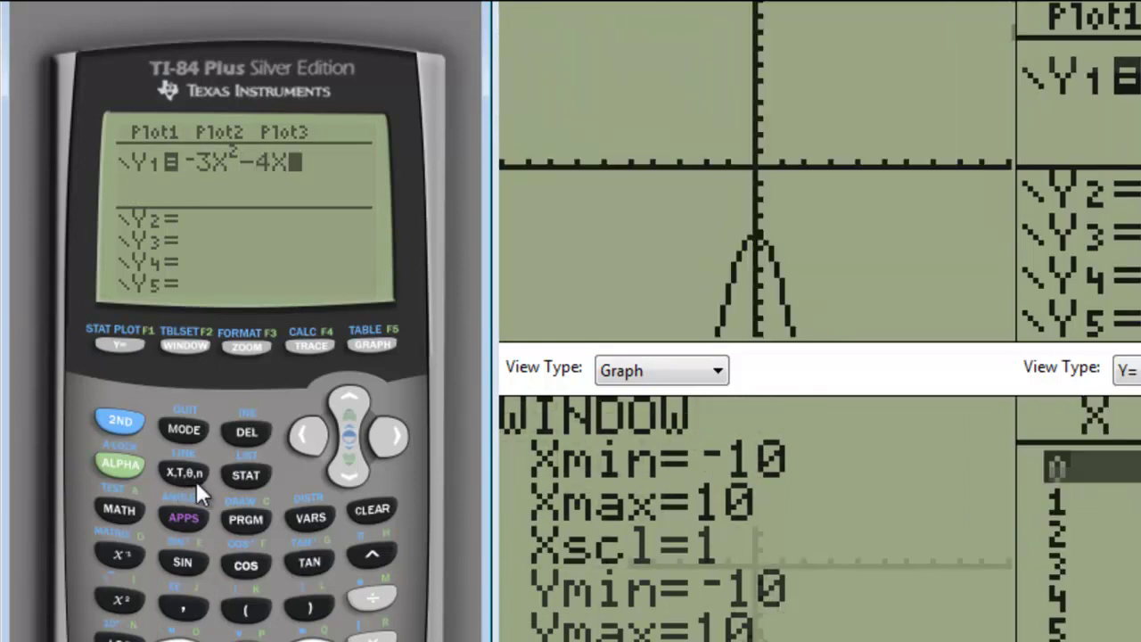
pyautogui.write('+2')
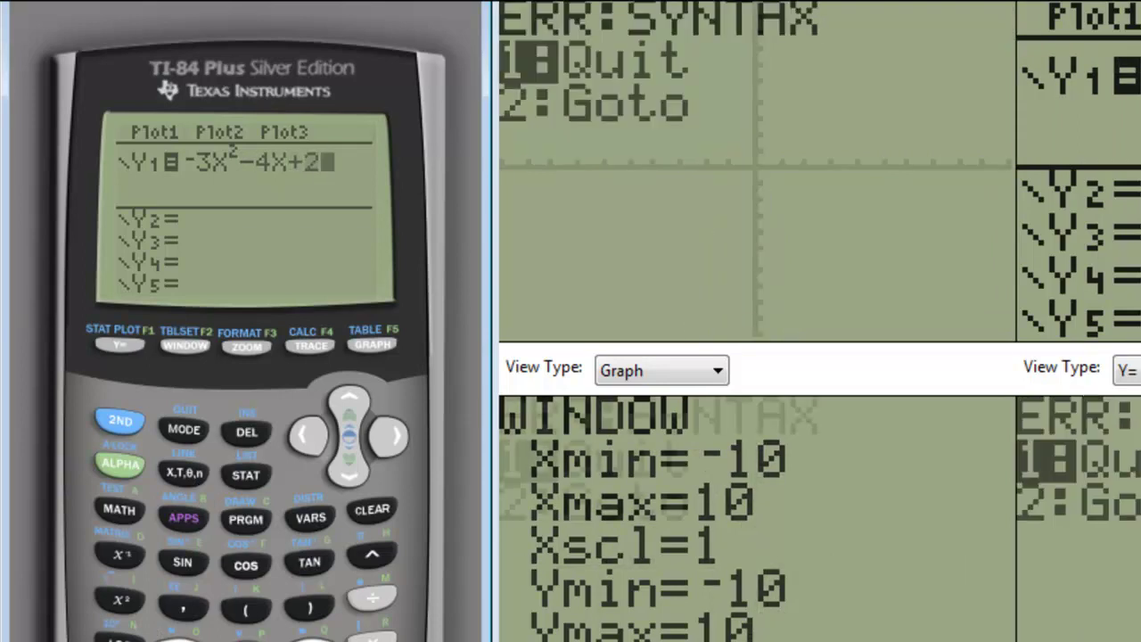
pyautogui.click(246, 348)
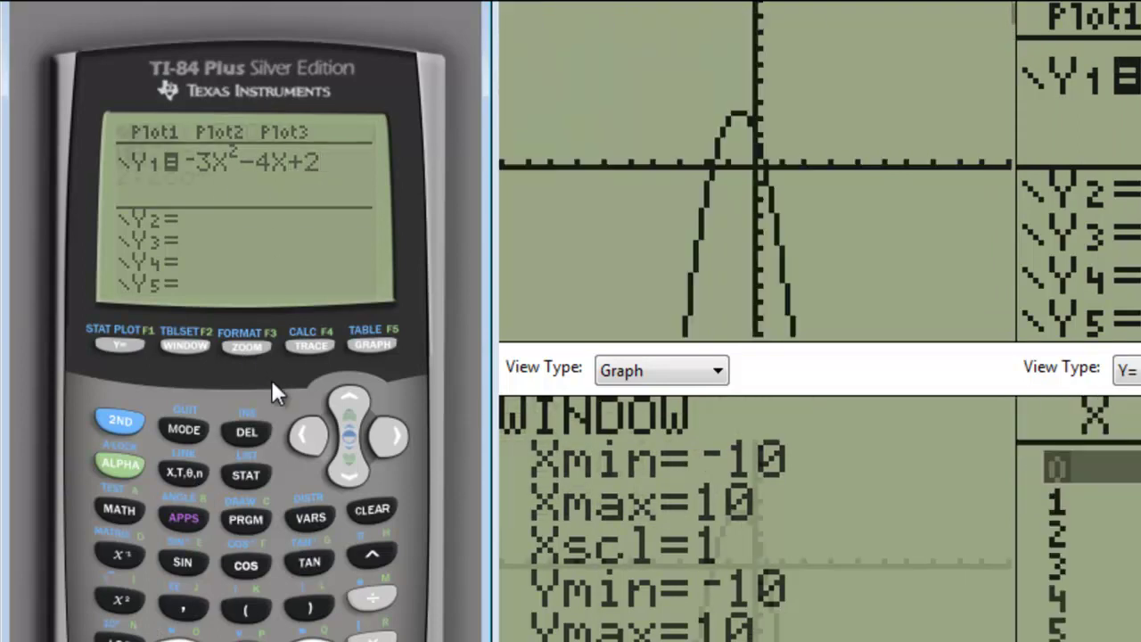
# - Graph the parabola in the standard -10 to 10 window with ZStandard
pyautogui.press('6')
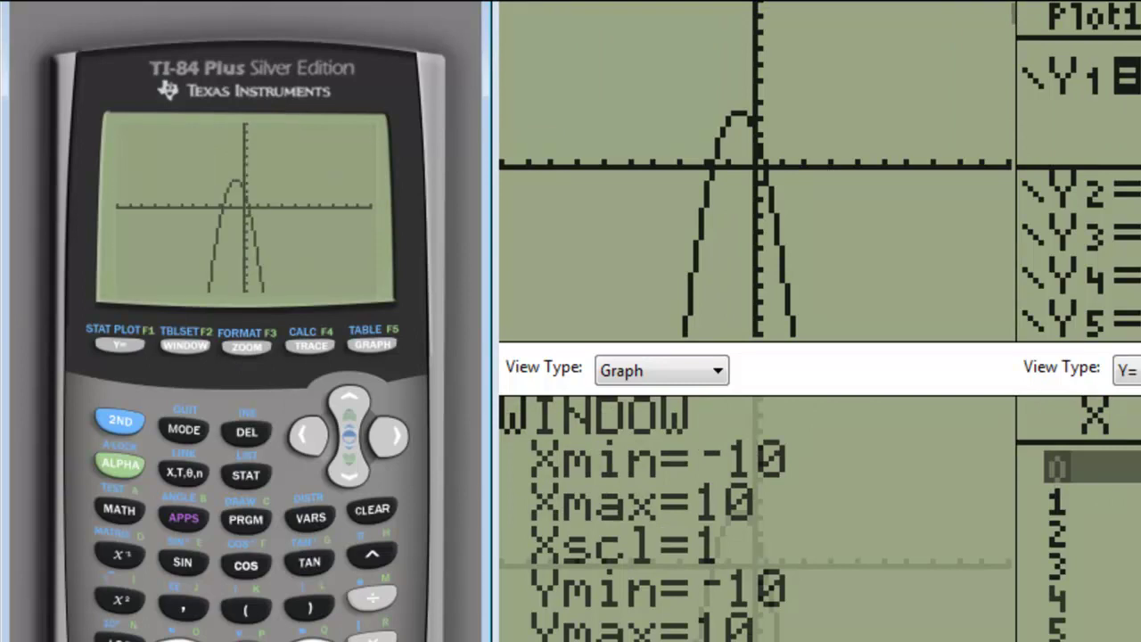
pyautogui.click(122, 425)
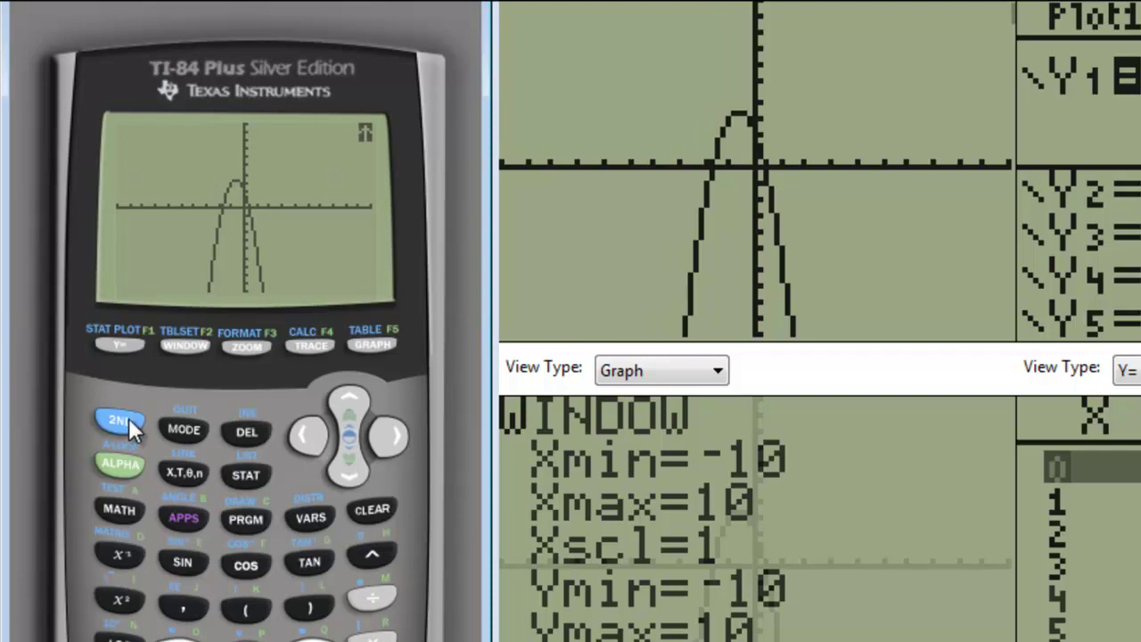
# - Start the zero calculation and set the left bound just left of the left root
pyautogui.click(309, 348)
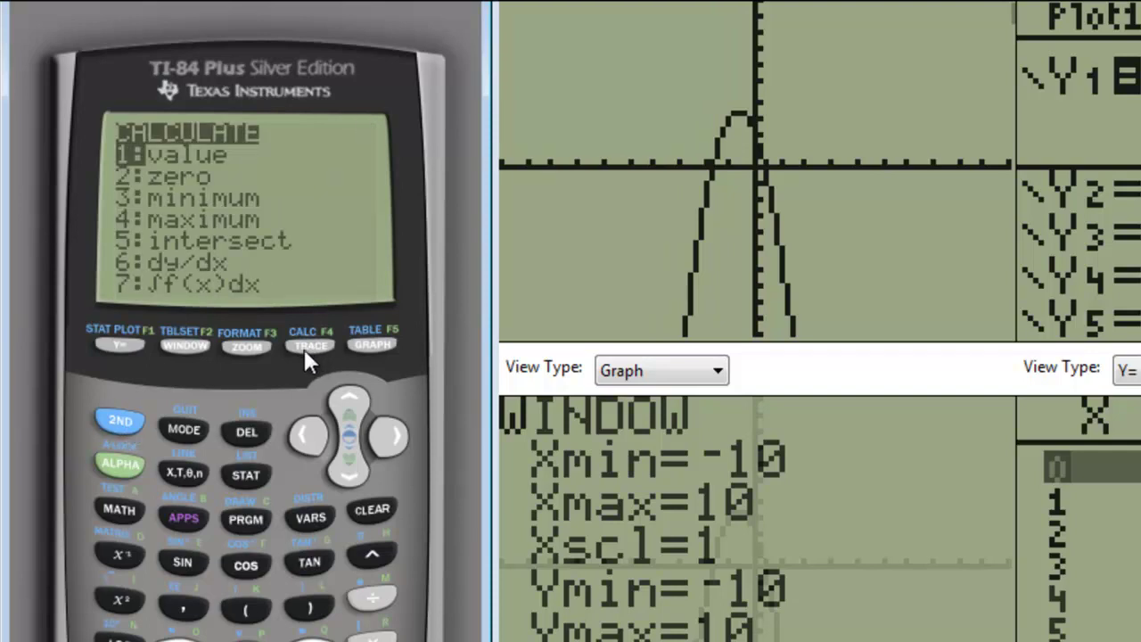
pyautogui.click(350, 472)
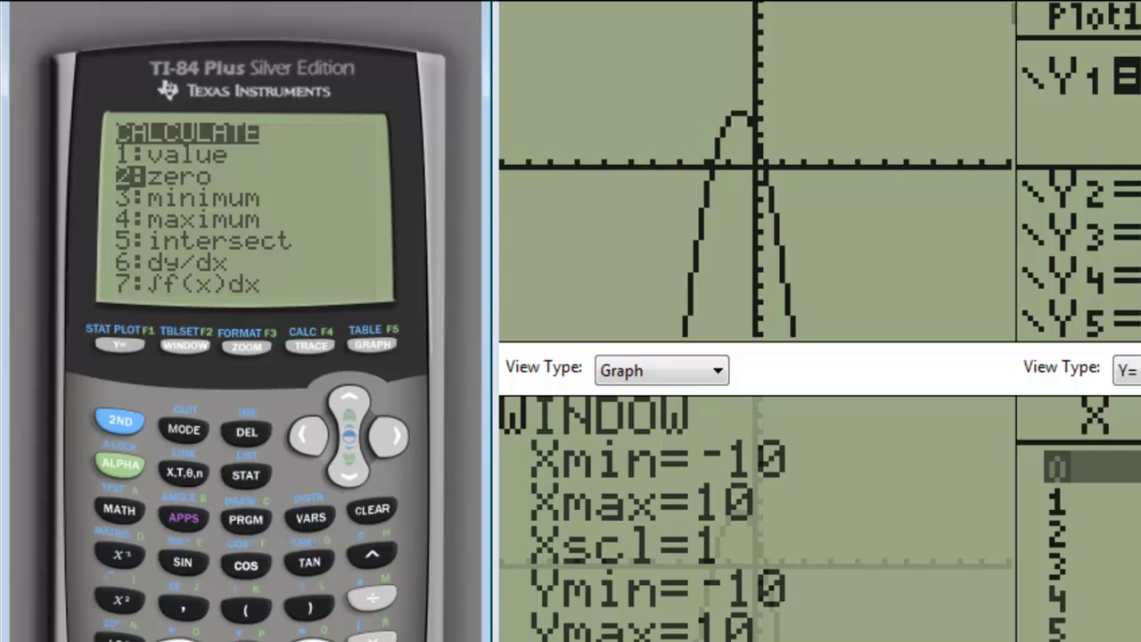
pyautogui.press('Return')
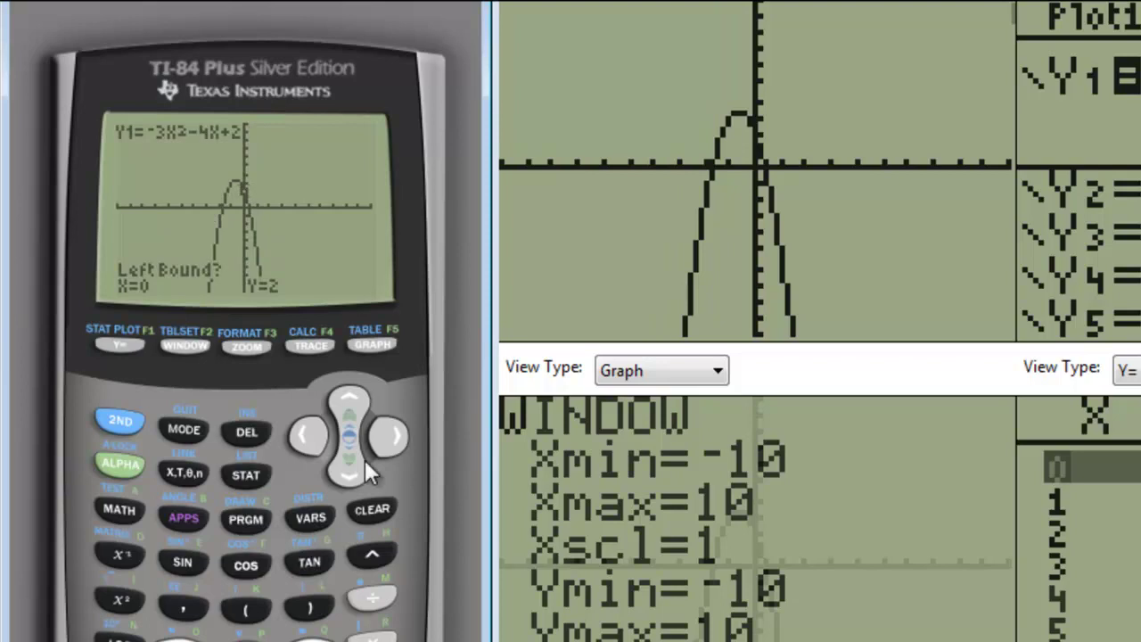
pyautogui.click(307, 436)
pyautogui.click(305, 441)
pyautogui.click(299, 445)
pyautogui.click(304, 438)
pyautogui.click(300, 438)
pyautogui.click(295, 440)
pyautogui.click(295, 440)
pyautogui.click(294, 442)
pyautogui.click(294, 441)
pyautogui.click(294, 441)
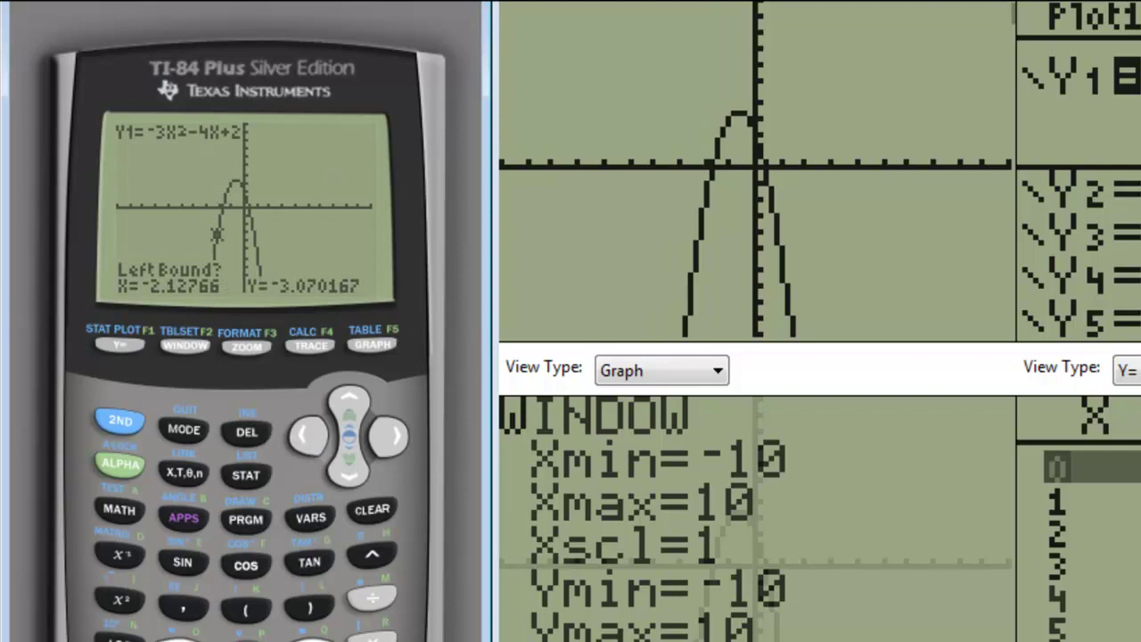
pyautogui.press('Return')
# - Set the right bound just past the root, giving the zero at X=-1.720759
pyautogui.click(389, 436)
pyautogui.click(389, 436)
pyautogui.click(385, 438)
pyautogui.click(386, 440)
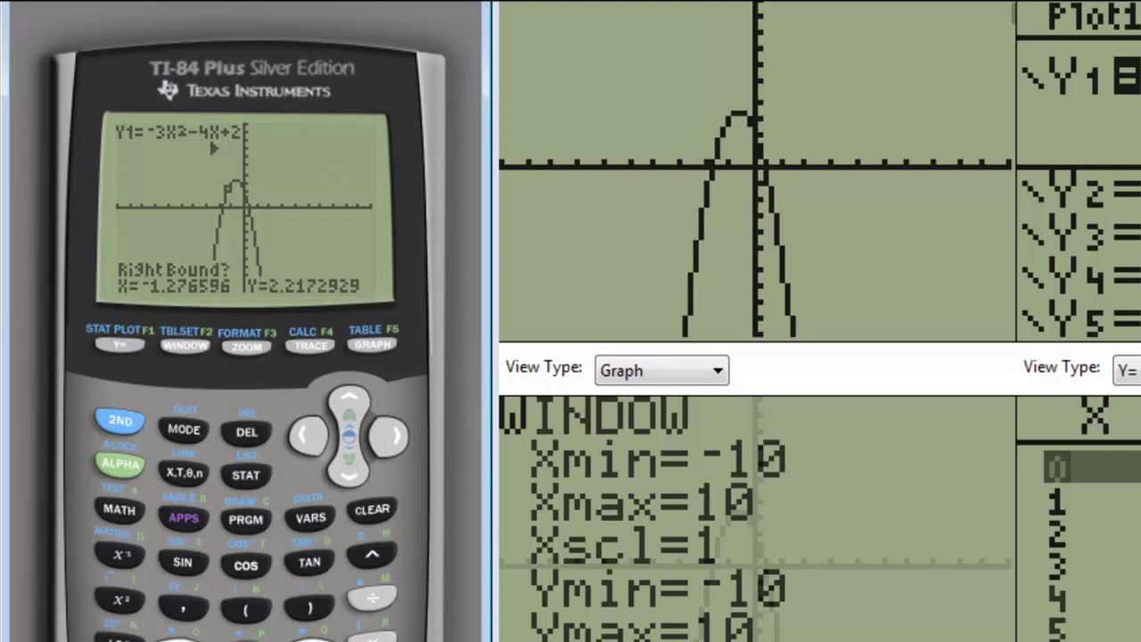
pyautogui.press('Return')
pyautogui.press('Return')
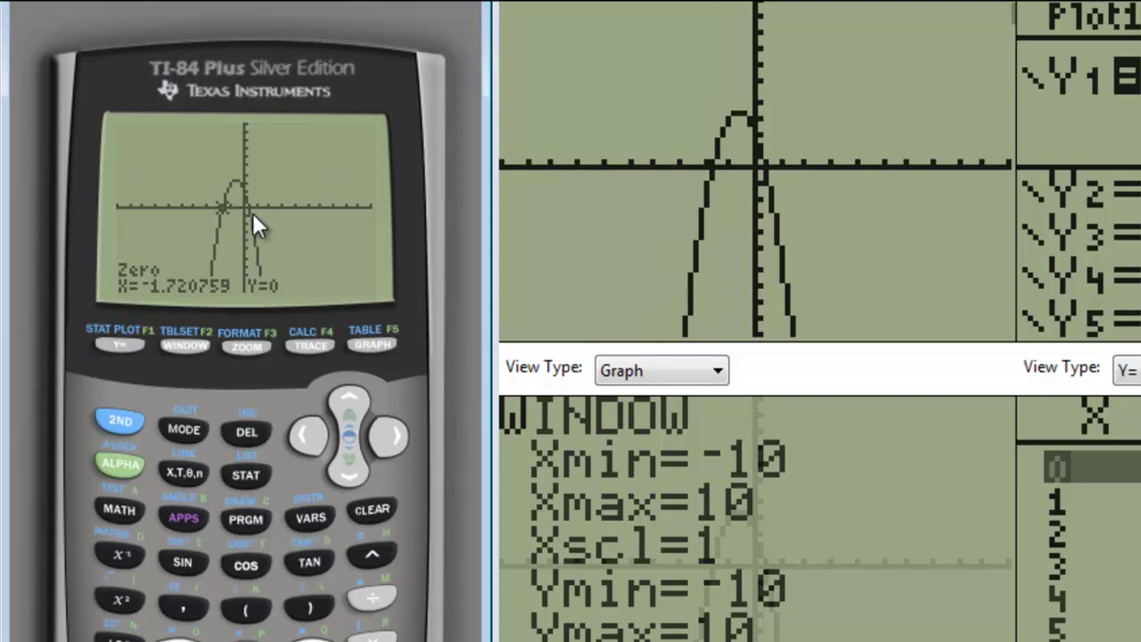
# - Start another zero calculation with the left bound set at X=0
pyautogui.click(113, 423)
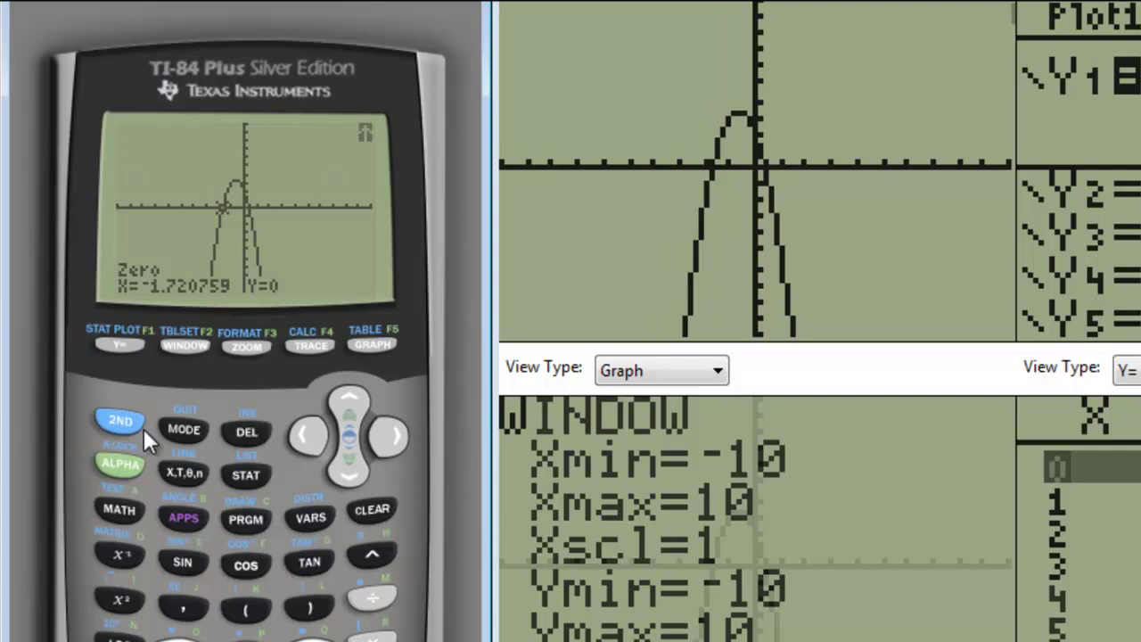
pyautogui.click(310, 349)
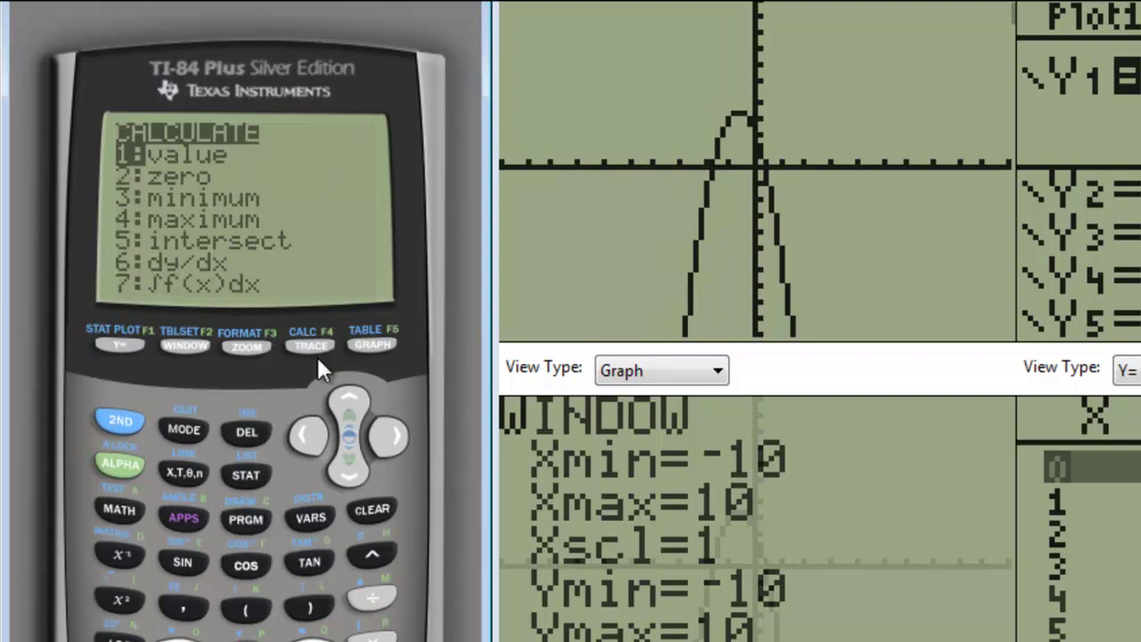
pyautogui.click(337, 477)
pyautogui.press('Return')
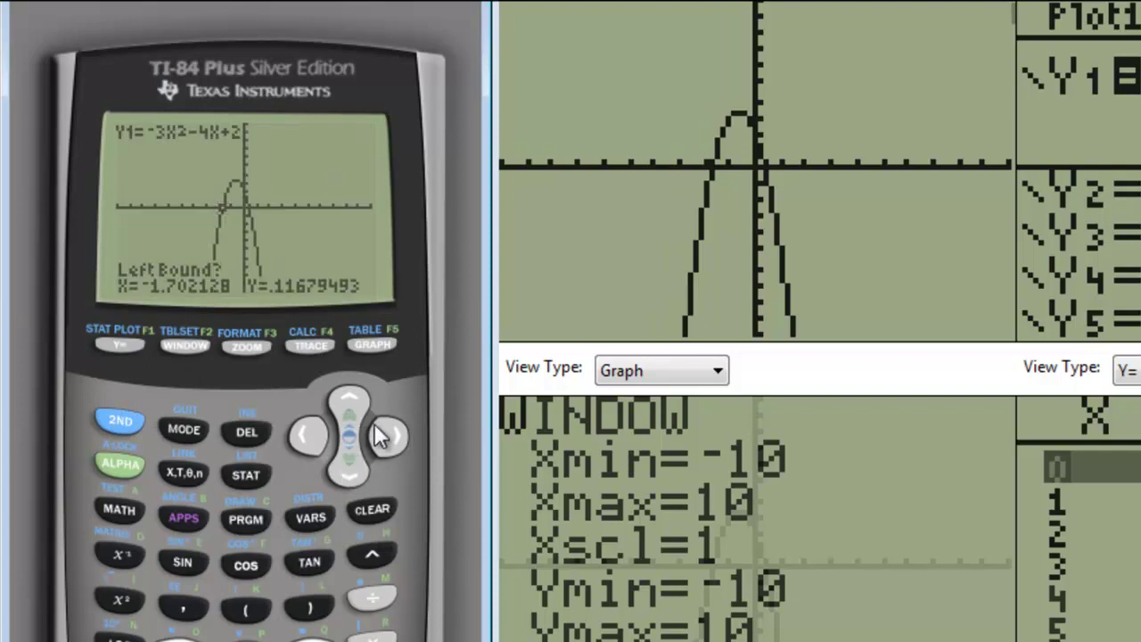
pyautogui.click(380, 437)
pyautogui.click(381, 437)
pyautogui.click(381, 436)
pyautogui.click(381, 437)
pyautogui.click(380, 437)
pyautogui.click(381, 437)
pyautogui.click(381, 436)
pyautogui.click(381, 437)
pyautogui.press('Return')
# - Set the right bound past the root, yielding the zero at X=.38742589
pyautogui.click(387, 435)
pyautogui.click(387, 436)
pyautogui.click(387, 436)
pyautogui.click(387, 436)
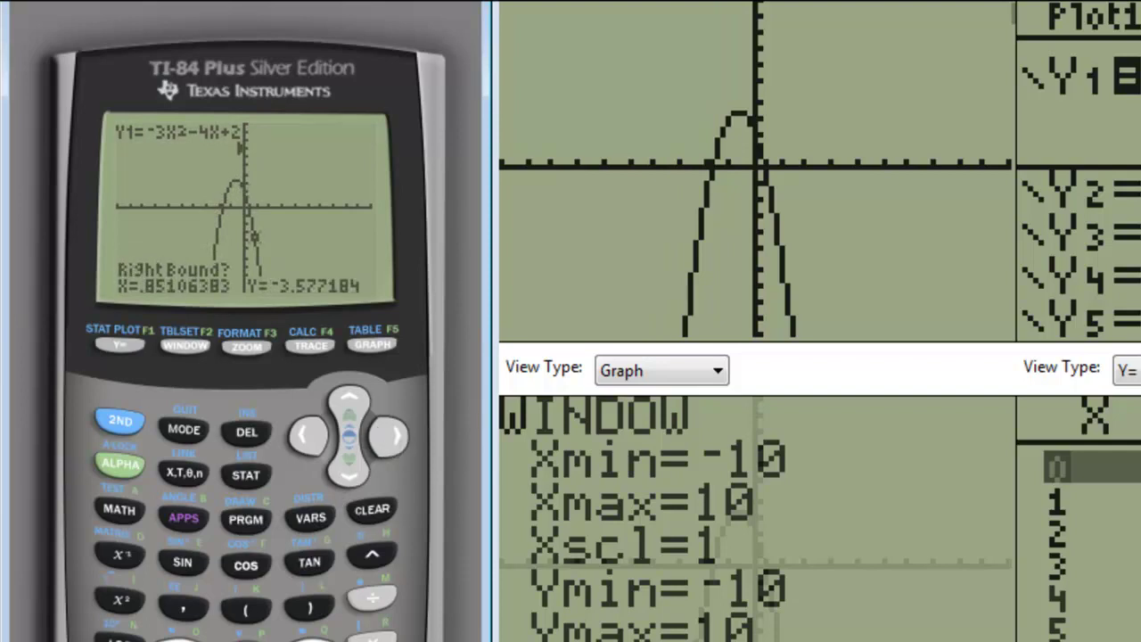
pyautogui.press('Return')
pyautogui.press('Return')
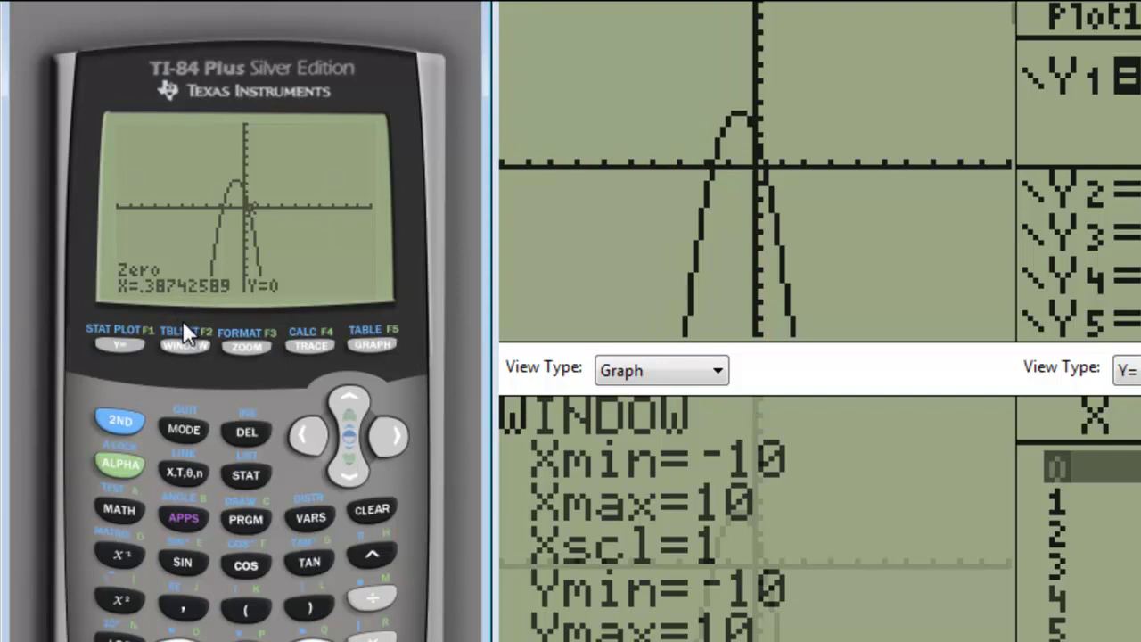
# - Start the maximum calculation with the left bound at X=-1.276596
pyautogui.click(123, 424)
pyautogui.click(307, 346)
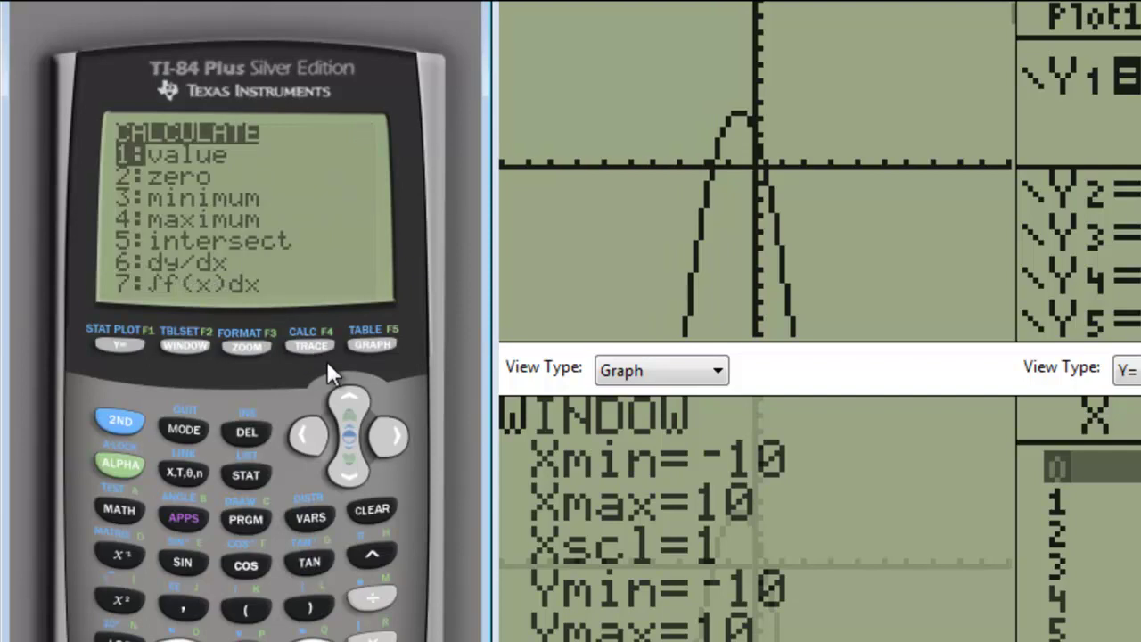
pyautogui.click(342, 463)
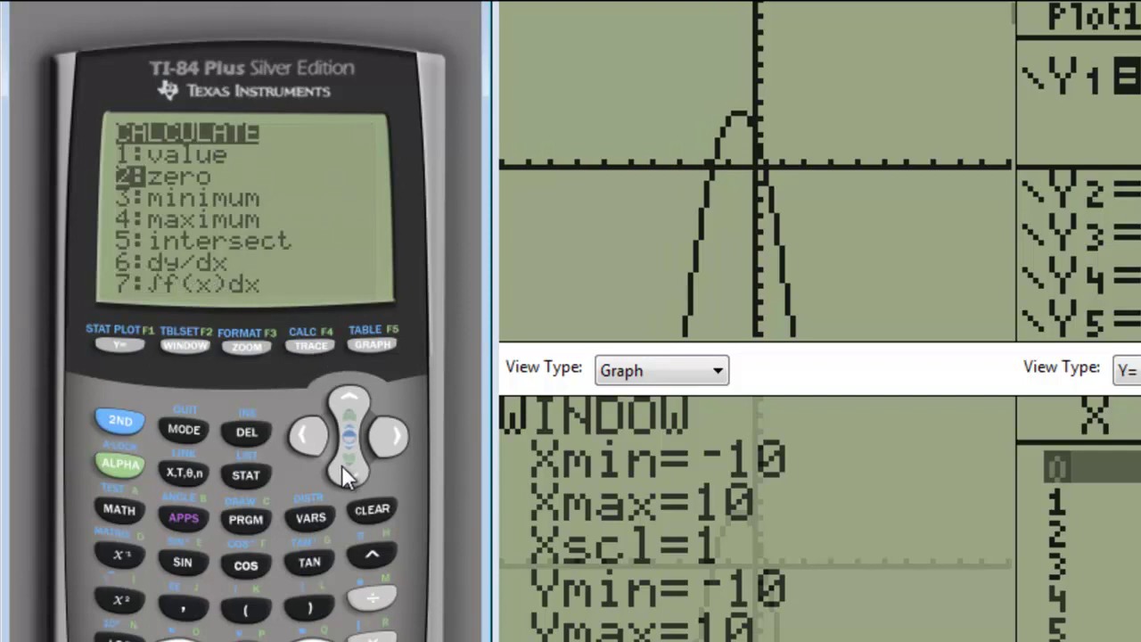
pyautogui.click(347, 464)
pyautogui.click(357, 464)
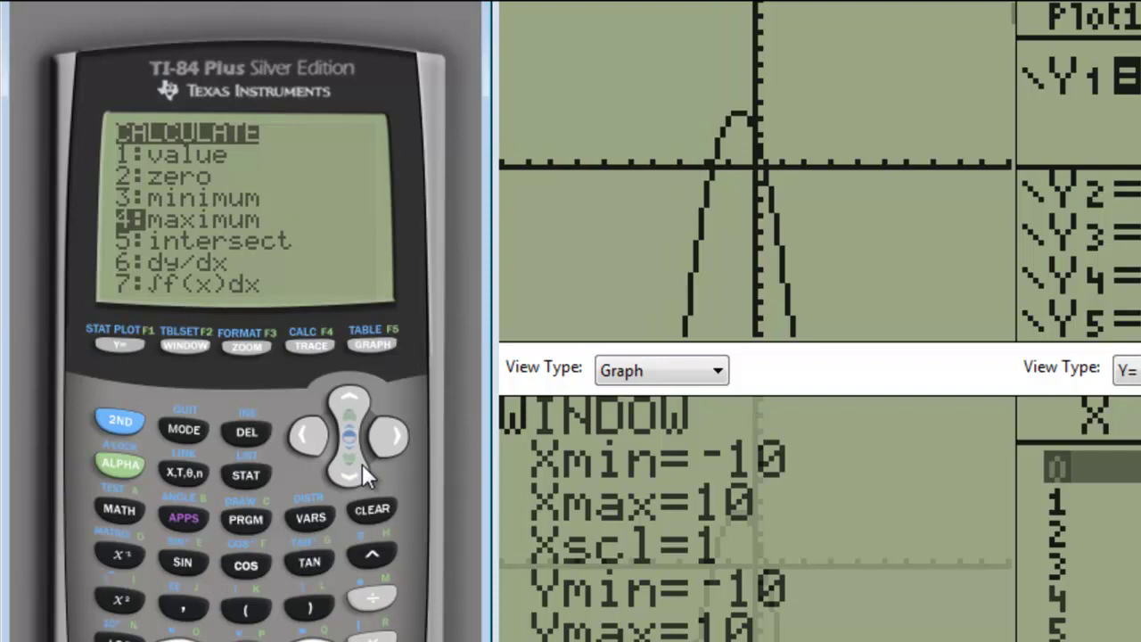
pyautogui.press('Return')
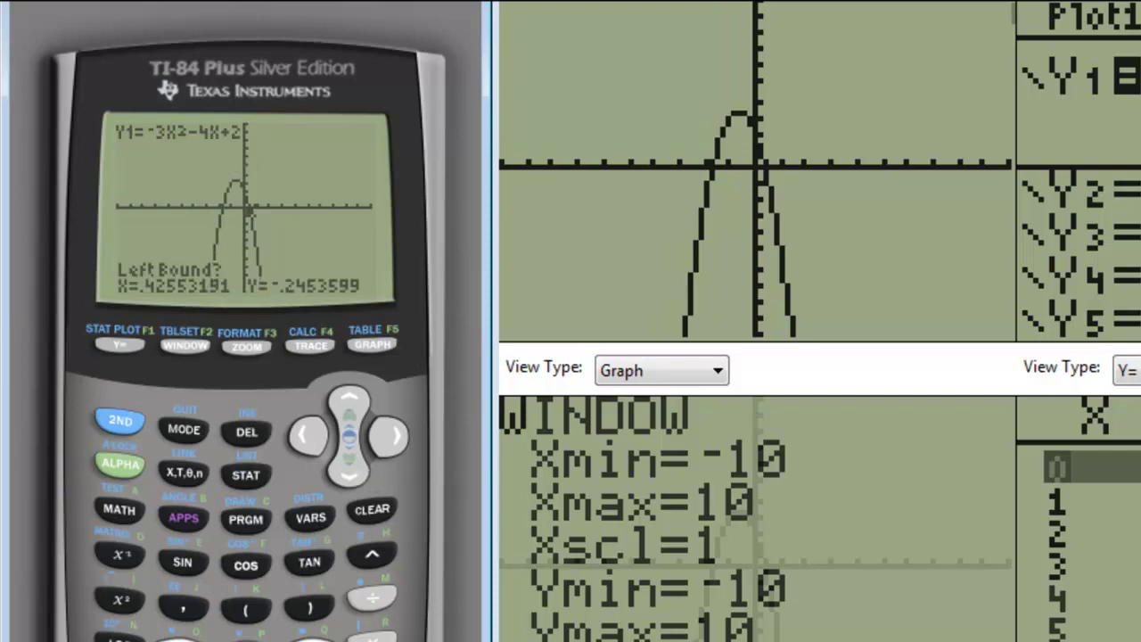
pyautogui.click(307, 439)
pyautogui.click(299, 435)
pyautogui.click(294, 434)
pyautogui.click(294, 433)
pyautogui.click(296, 438)
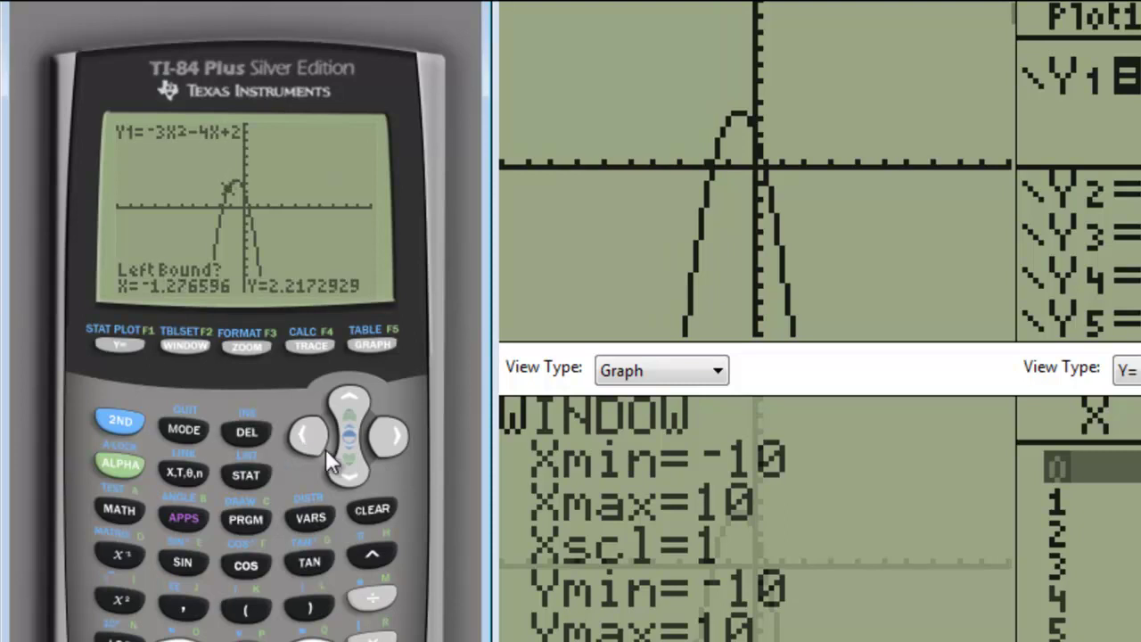
pyautogui.press('Return')
# - Set the right bound at X=0 and accept the guess, giving maximum (-.666667, 3.3333333)
pyautogui.click(386, 437)
pyautogui.click(386, 437)
pyautogui.click(388, 436)
pyautogui.click(388, 436)
pyautogui.click(388, 434)
pyautogui.click(391, 431)
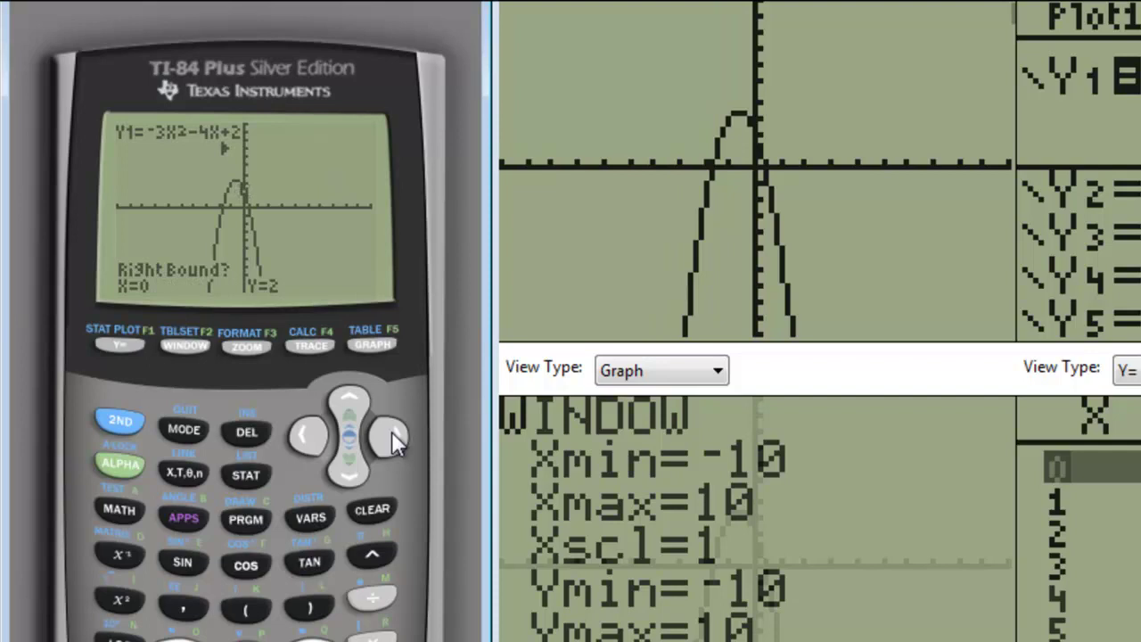
pyautogui.press('Return')
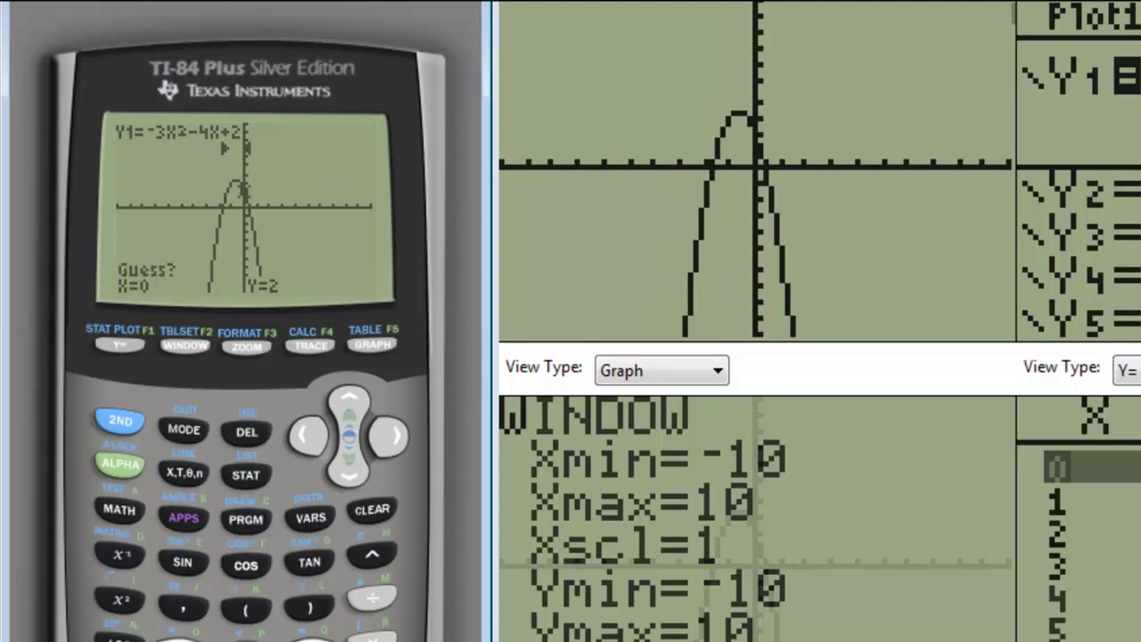
pyautogui.press('Return')
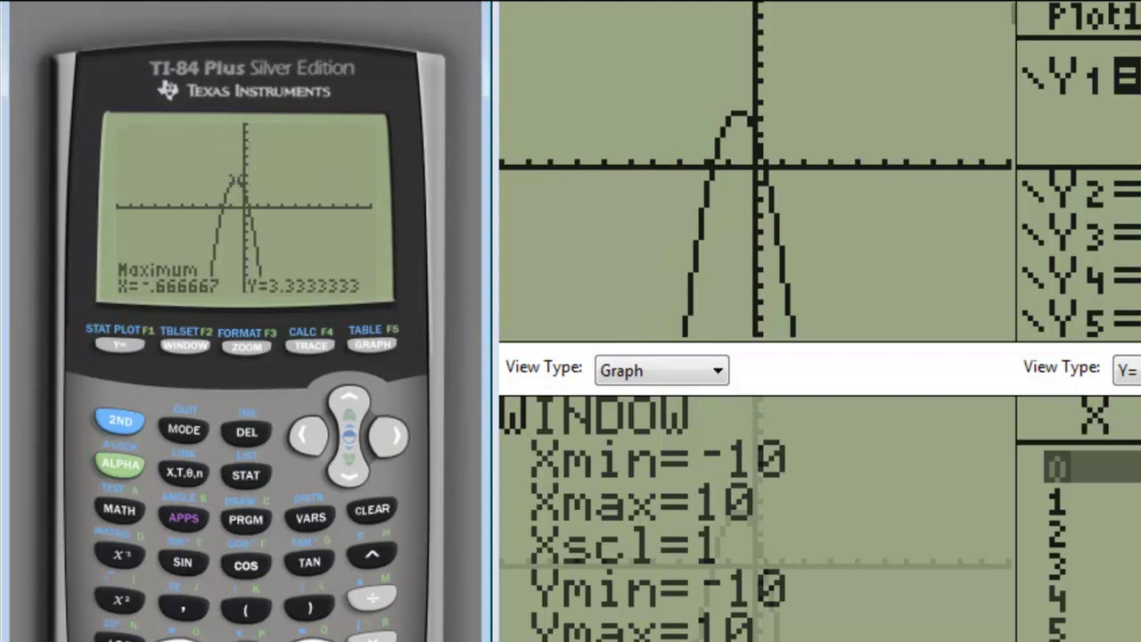